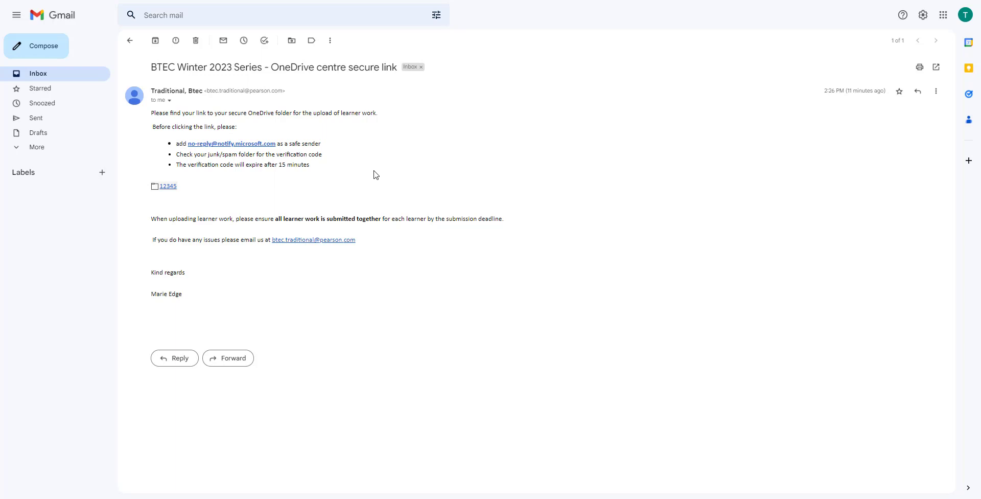
# - Open the secure OneDrive folder link in the BTEC email and request a verification code
pyautogui.click(169, 187)
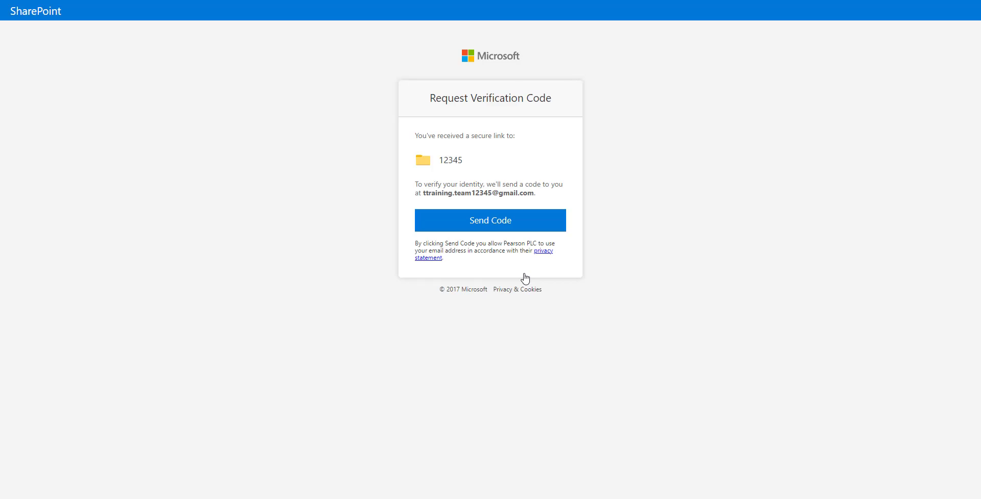
pyautogui.click(526, 223)
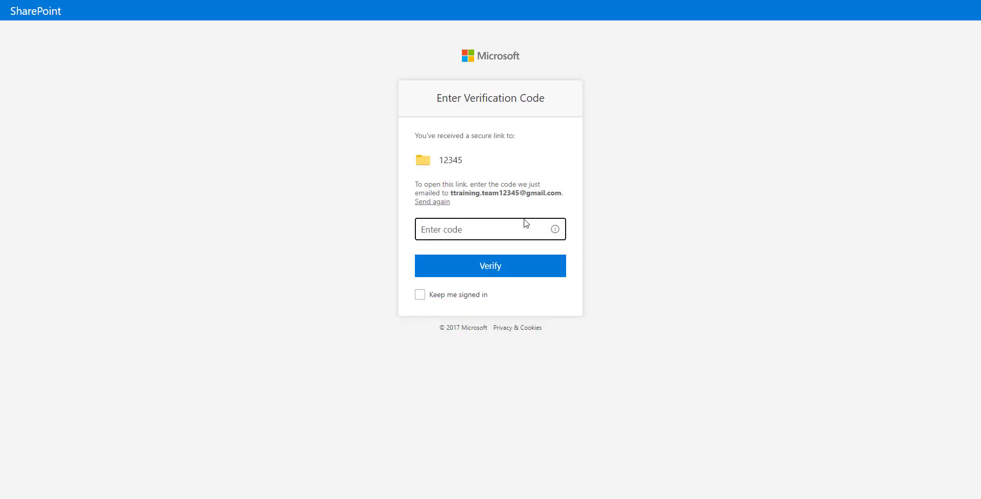
# - Copy the verification code from the Microsoft email in Gmail's Spam folder into the SharePoint verification code field
pyautogui.hotkey('ctrl', 'Tab')
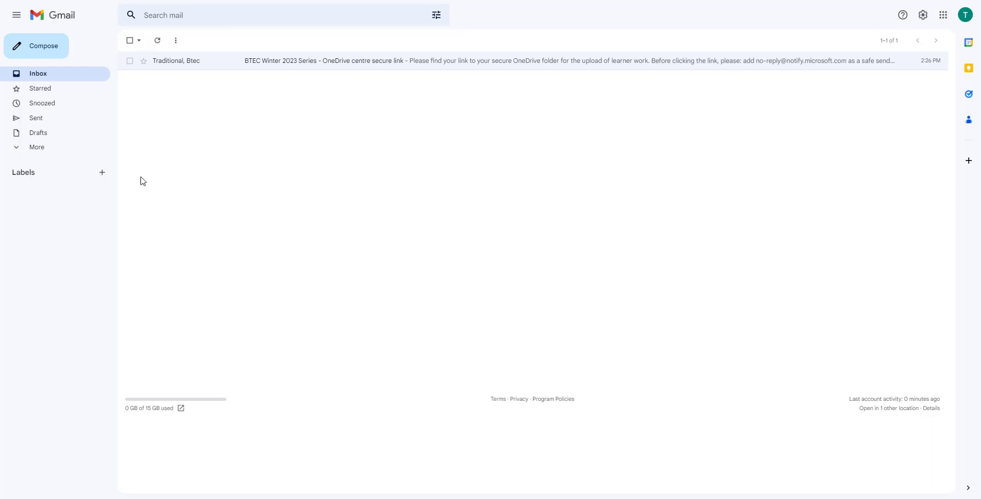
pyautogui.click(46, 149)
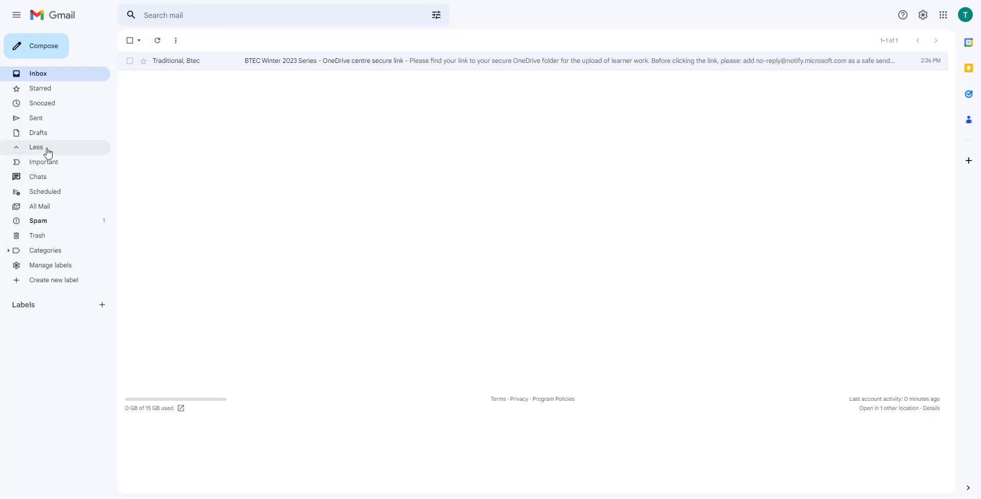
pyautogui.click(64, 230)
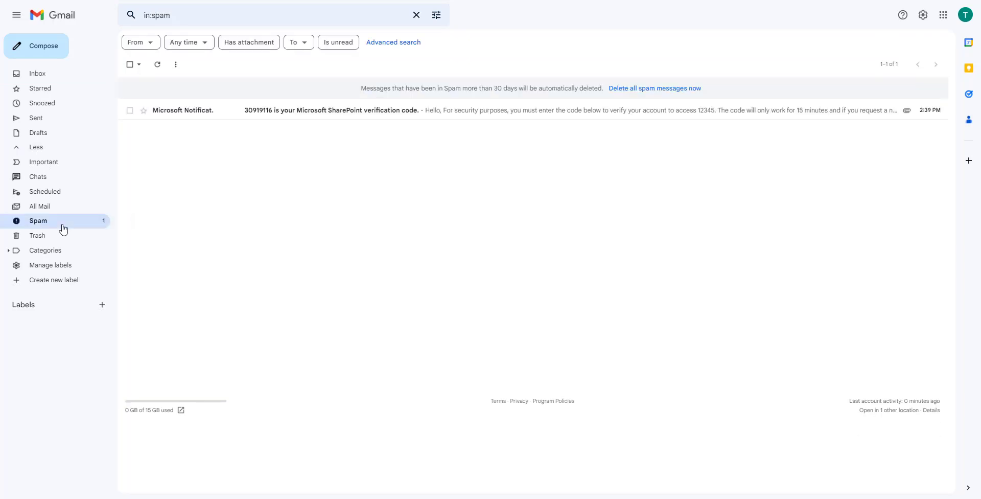
pyautogui.click(207, 111)
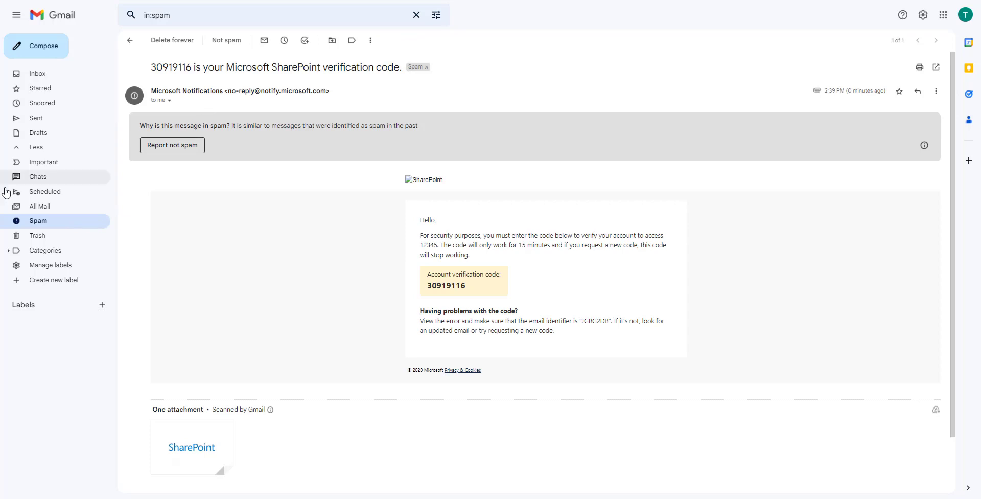
pyautogui.doubleClick(449, 287)
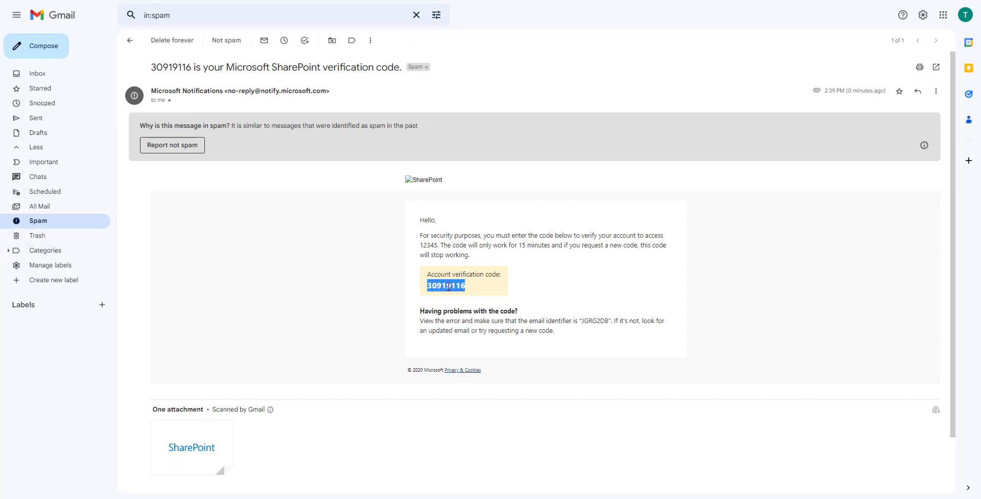
pyautogui.rightClick(449, 287)
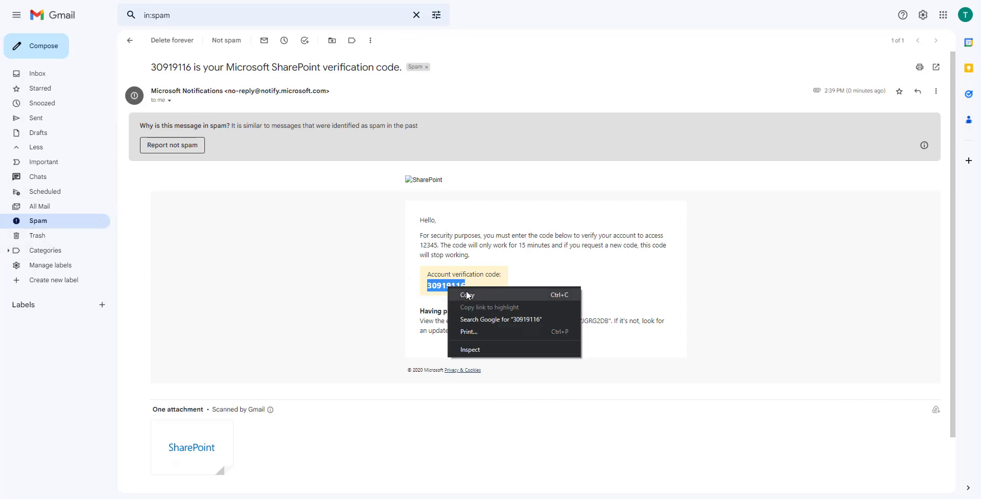
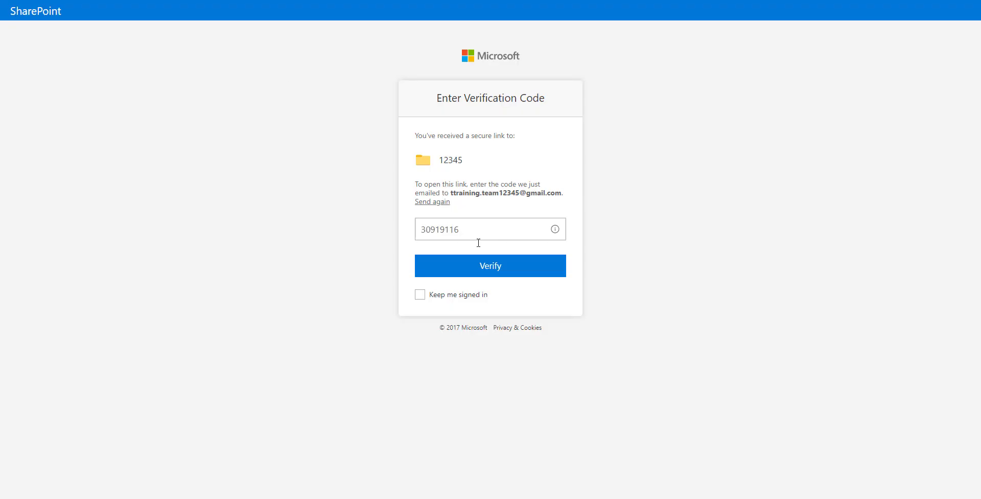
# - Verify the code with Keep me signed in enabled and open the 31489H - Developing A Marketing Campaign folder
pyautogui.click(419, 295)
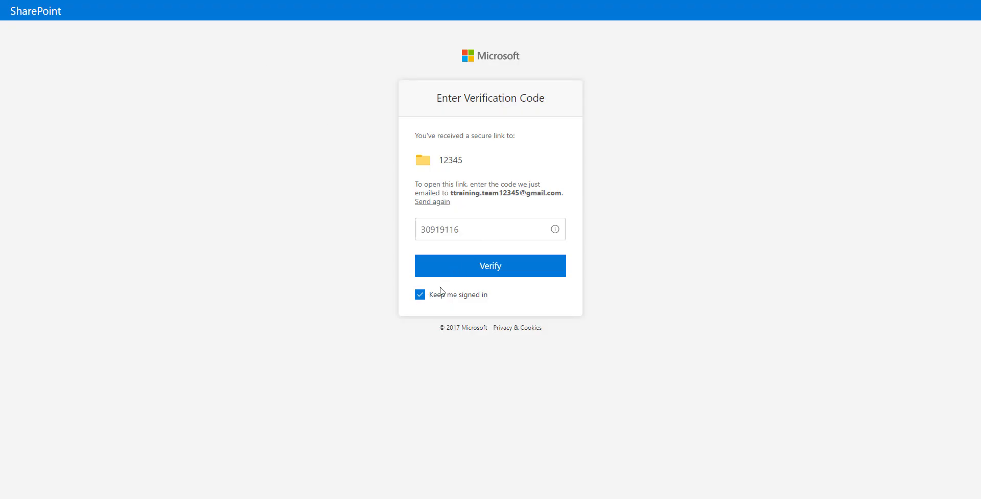
pyautogui.click(491, 268)
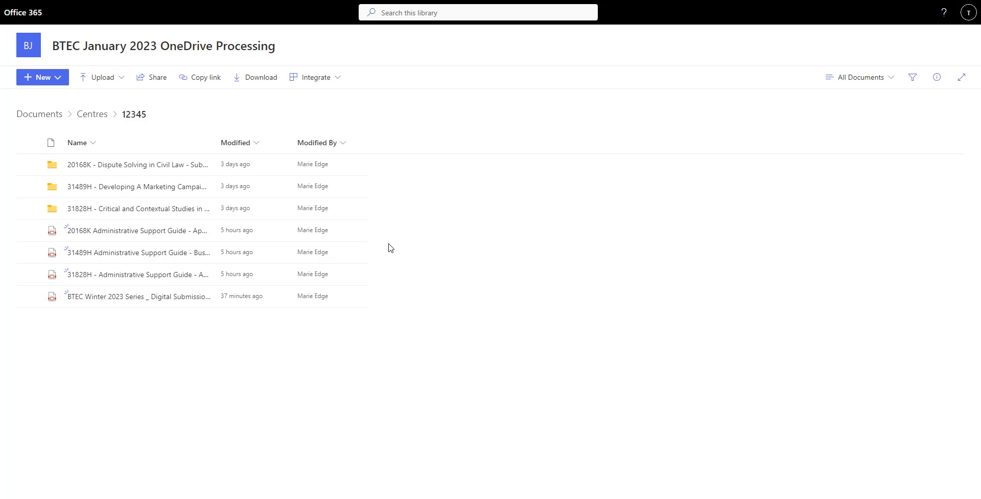
pyautogui.click(159, 187)
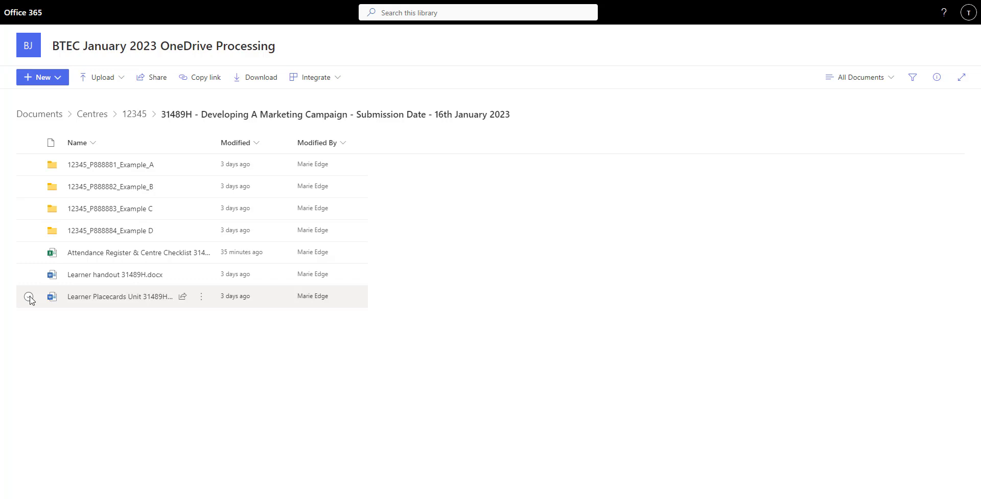
pyautogui.click(114, 82)
pyautogui.click(110, 101)
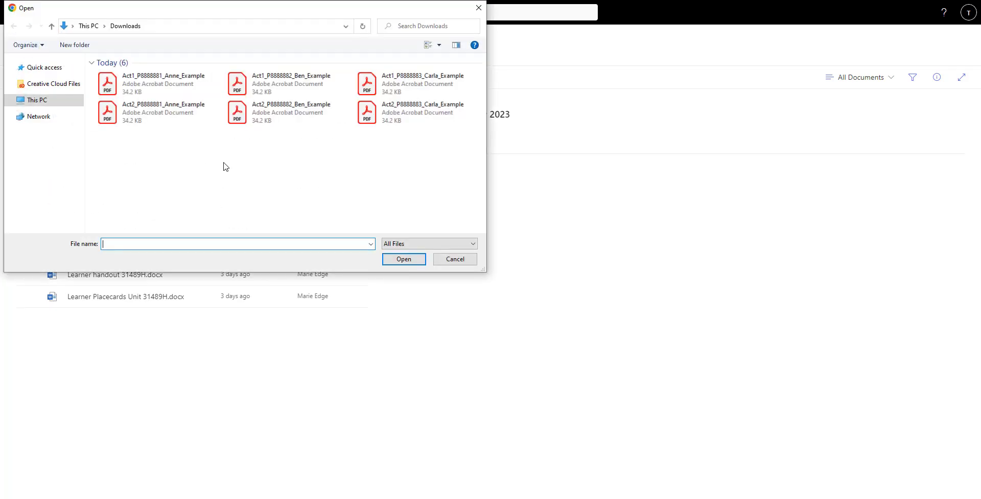
pyautogui.click(462, 259)
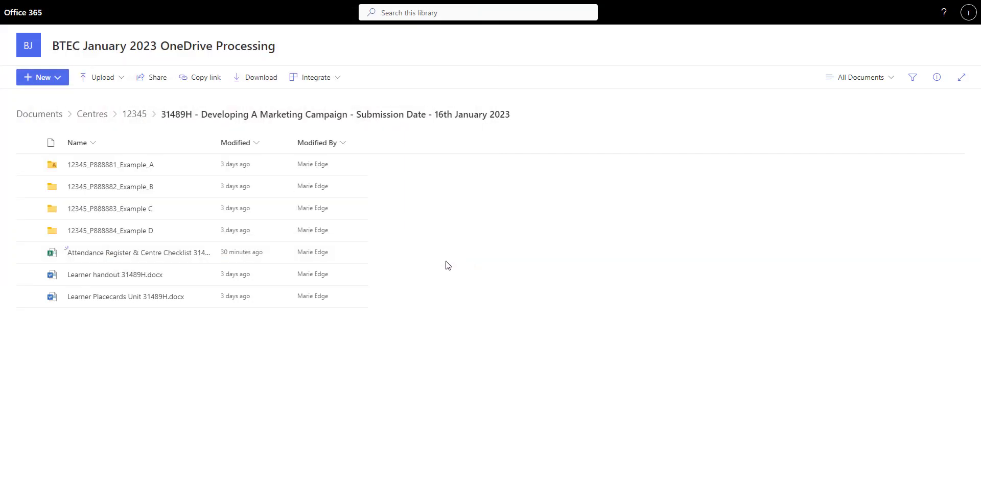
# - Upload the first learner's Act1 and Act2 PDFs from Downloads into the Example_A learner folder
pyautogui.click(135, 170)
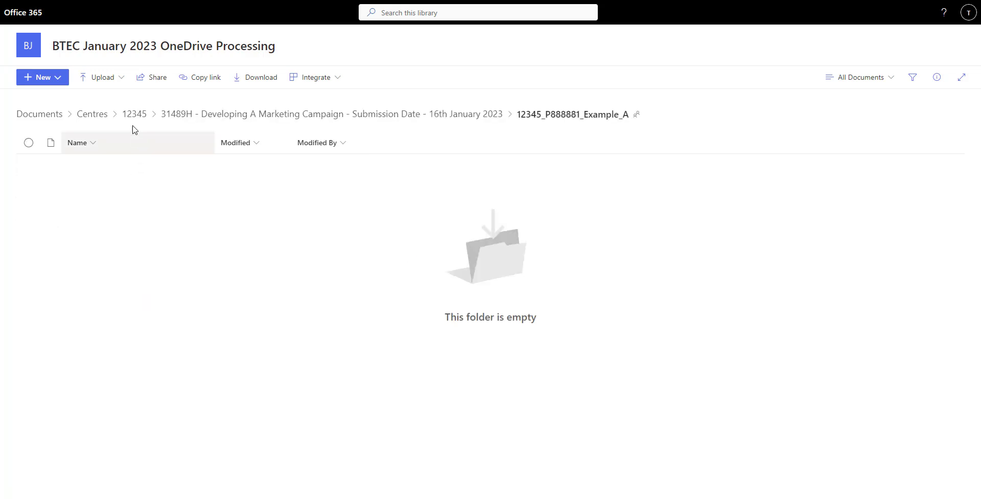
pyautogui.click(113, 79)
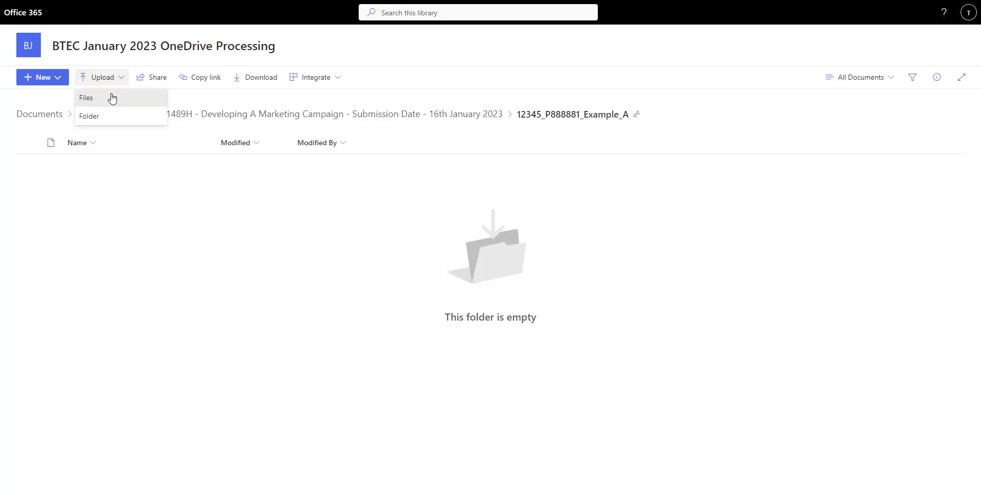
pyautogui.click(111, 97)
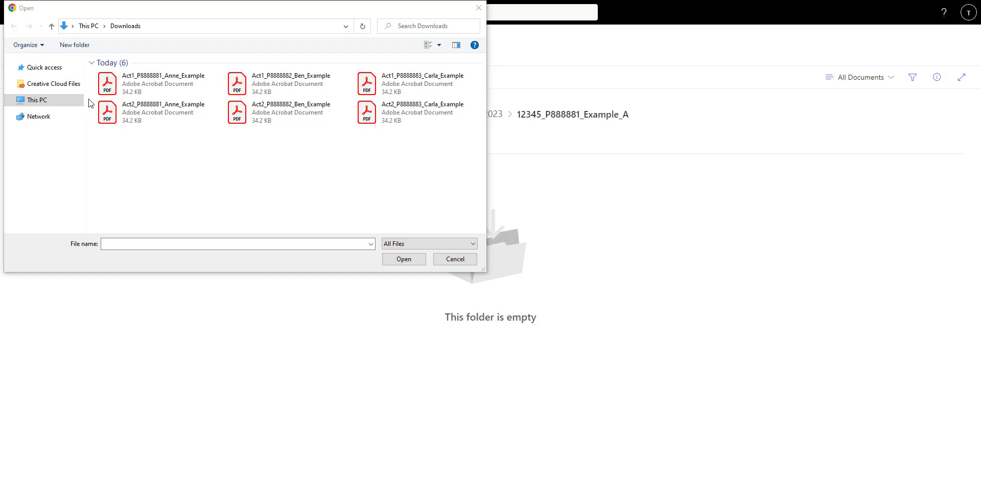
pyautogui.click(102, 91)
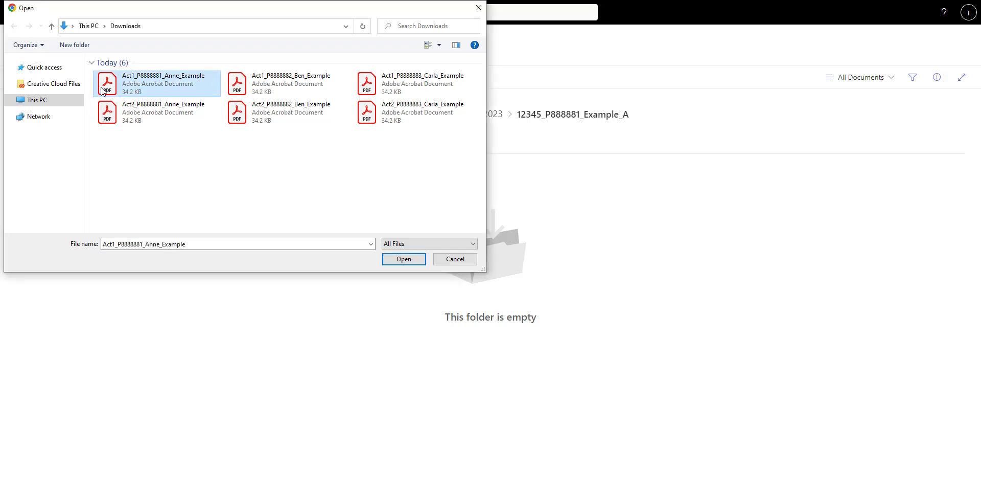
pyautogui.keyDown('ctrl'); pyautogui.click(106, 109); pyautogui.keyUp('ctrl')
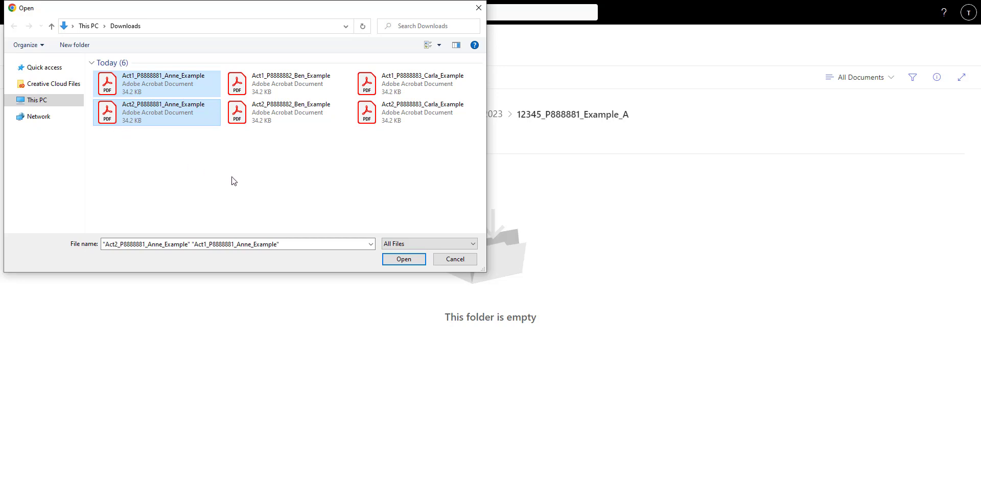
pyautogui.click(403, 259)
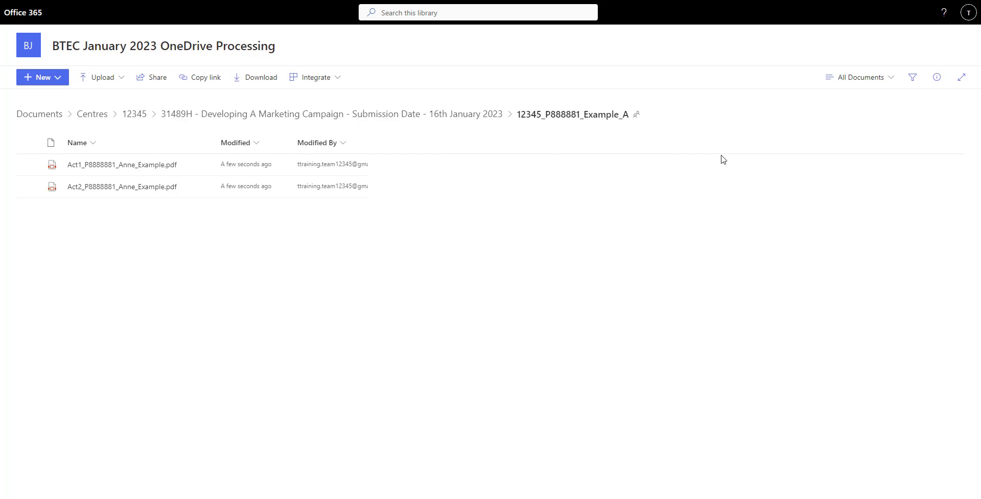
# - Upload the second learner's Act1 and Act2 PDFs from Downloads into the Example_B learner folder
pyautogui.click(466, 115)
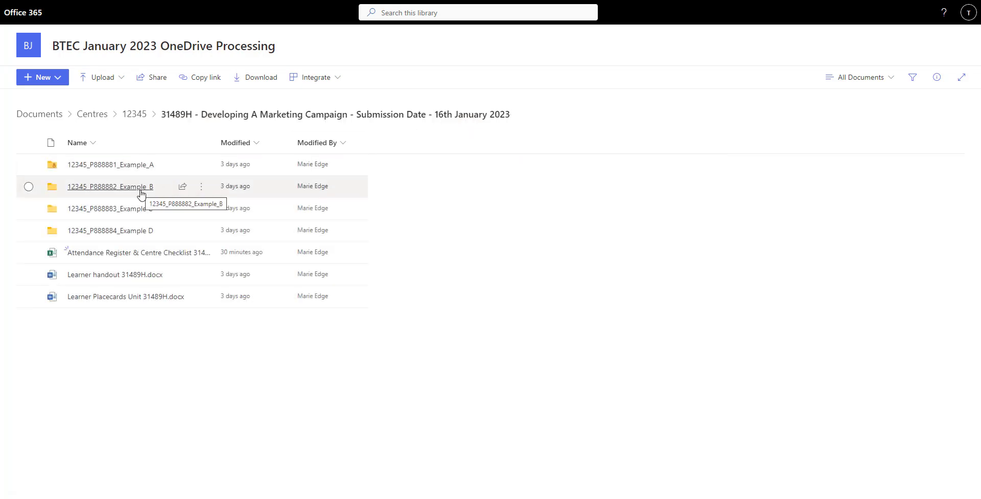
pyautogui.click(140, 188)
pyautogui.click(102, 77)
pyautogui.click(86, 97)
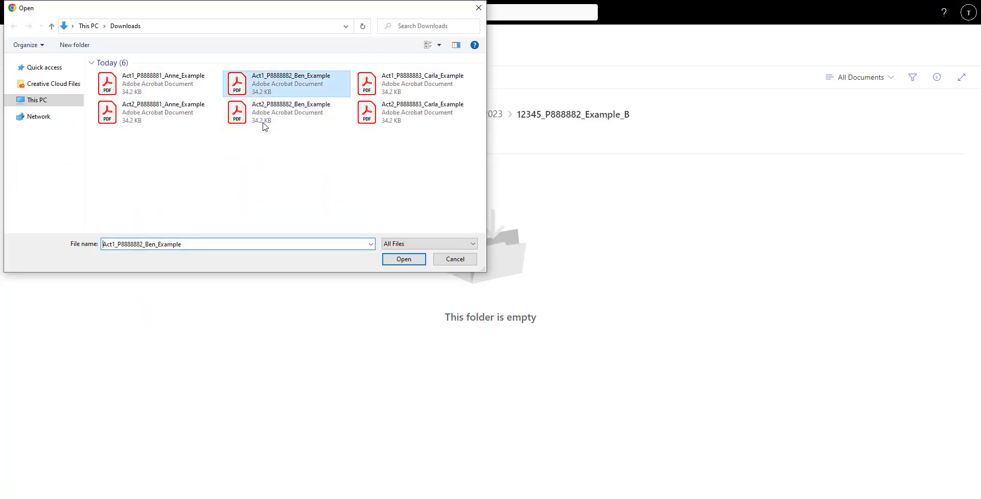
pyautogui.click(402, 258)
# - Upload the third learner's Act1 and Act2 PDFs from Downloads into the Example C learner folder
pyautogui.click(362, 114)
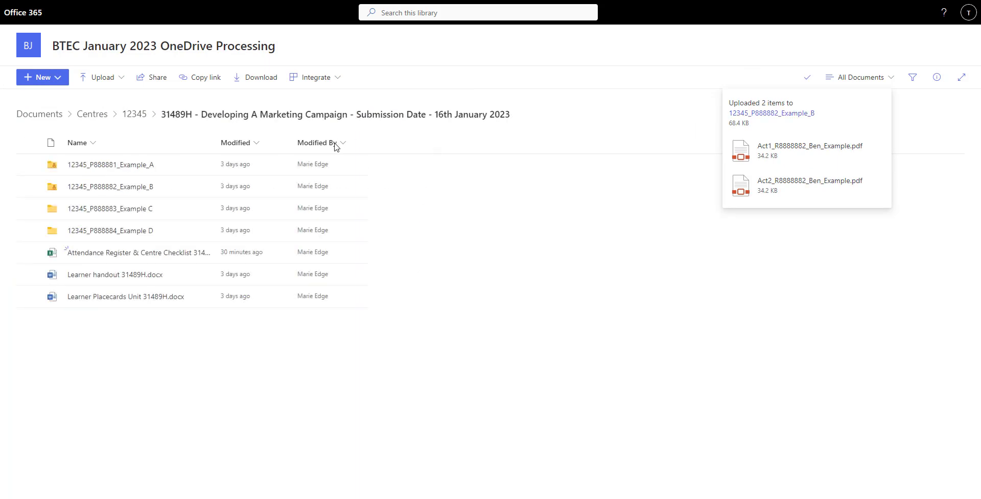
pyautogui.click(136, 209)
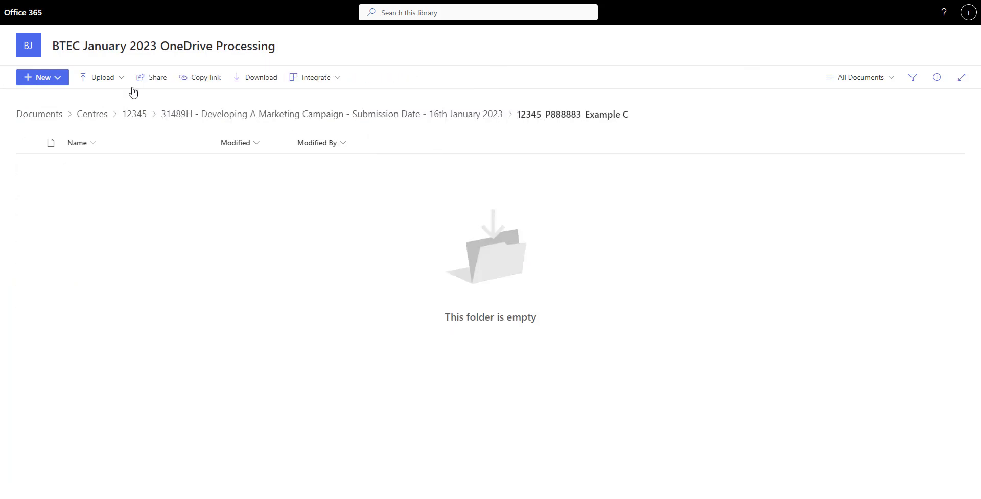
pyautogui.click(116, 82)
pyautogui.click(105, 98)
pyautogui.click(414, 91)
pyautogui.keyDown('ctrl'); pyautogui.click(414, 111); pyautogui.keyUp('ctrl')
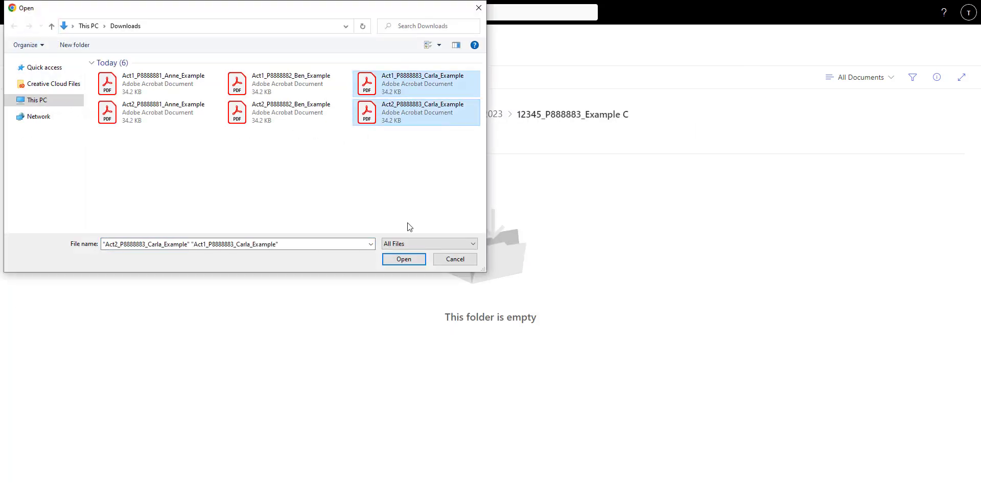
pyautogui.click(404, 258)
# - Open the 31489H Attendance Register & Centre Checklist and mark the first three learners Present and the fourth Absent with an X
pyautogui.click(459, 115)
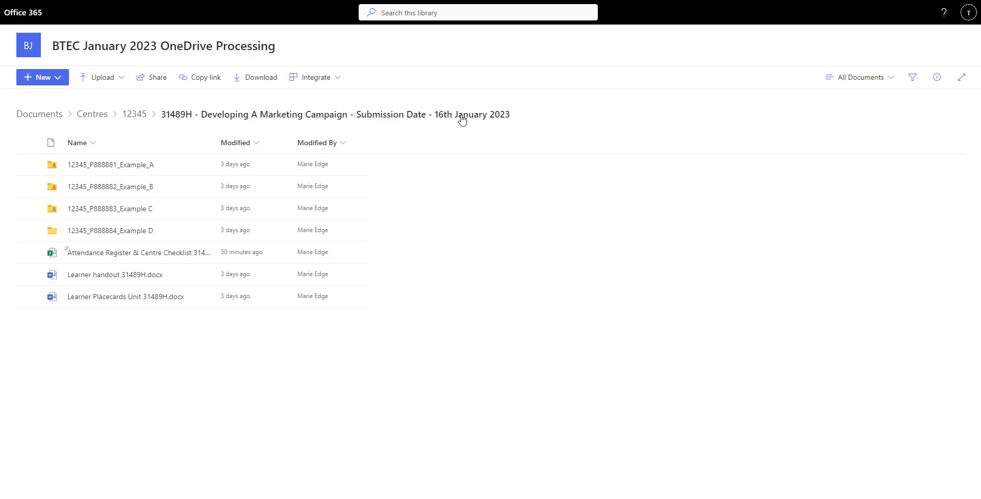
pyautogui.click(160, 253)
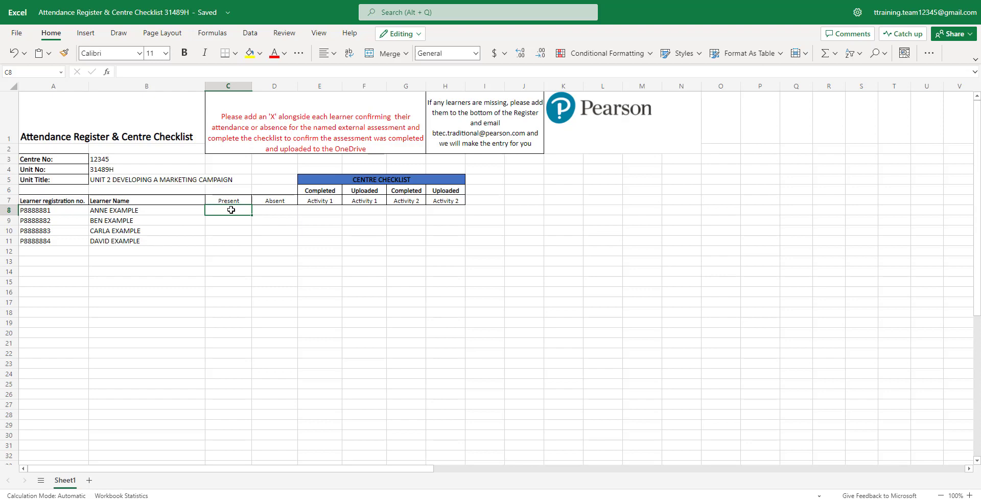
pyautogui.write('X')
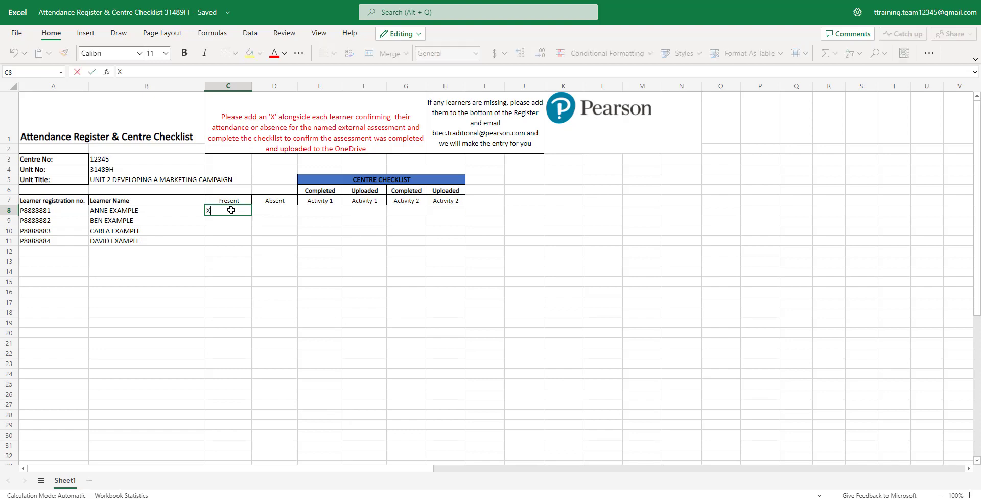
pyautogui.press('Return')
pyautogui.write('X')
pyautogui.press('Return')
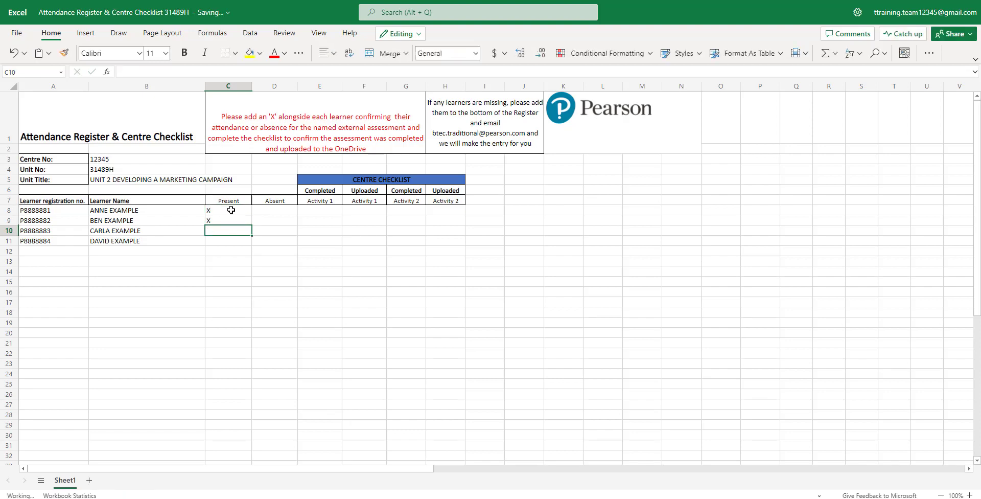
pyautogui.write('X')
pyautogui.press('Tab')
pyautogui.press('Down')
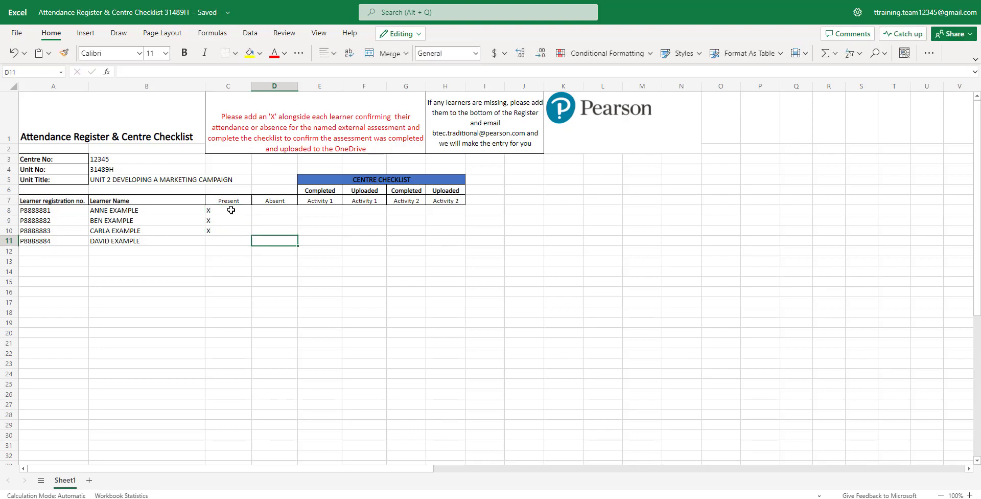
pyautogui.write('X')
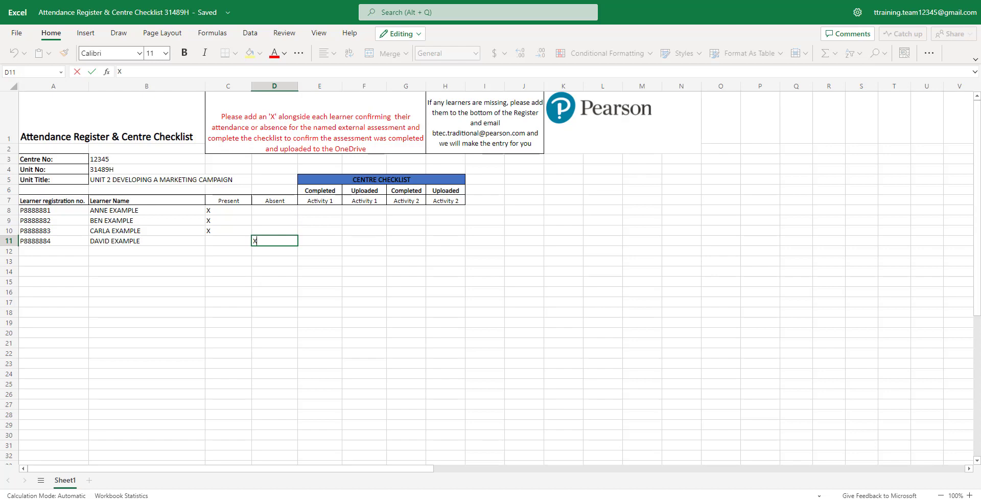
# - Set the Completed and Uploaded columns for Activity 1 and Activity 2 to Yes for the first three learners
pyautogui.click(335, 211)
pyautogui.click(347, 211)
pyautogui.click(327, 221)
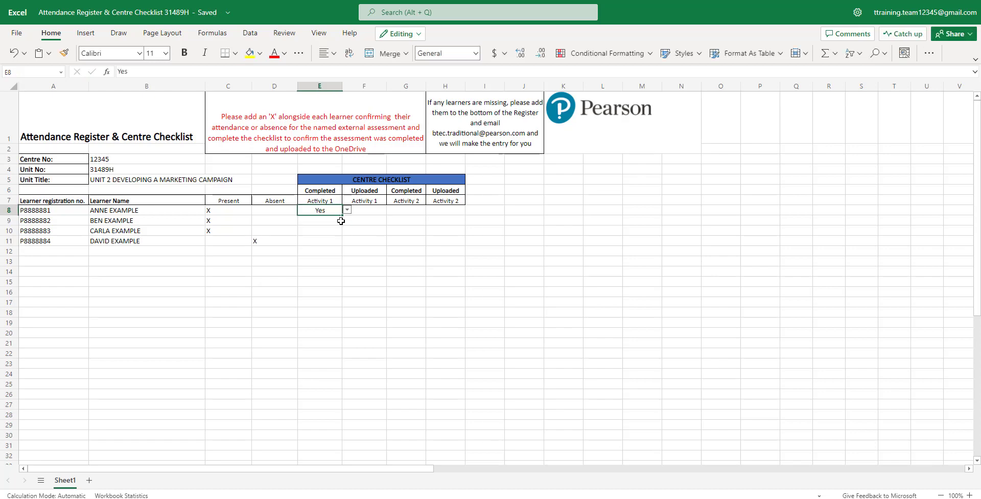
pyautogui.click(335, 220)
pyautogui.click(348, 220)
pyautogui.click(327, 231)
pyautogui.click(336, 230)
pyautogui.click(348, 231)
pyautogui.click(327, 241)
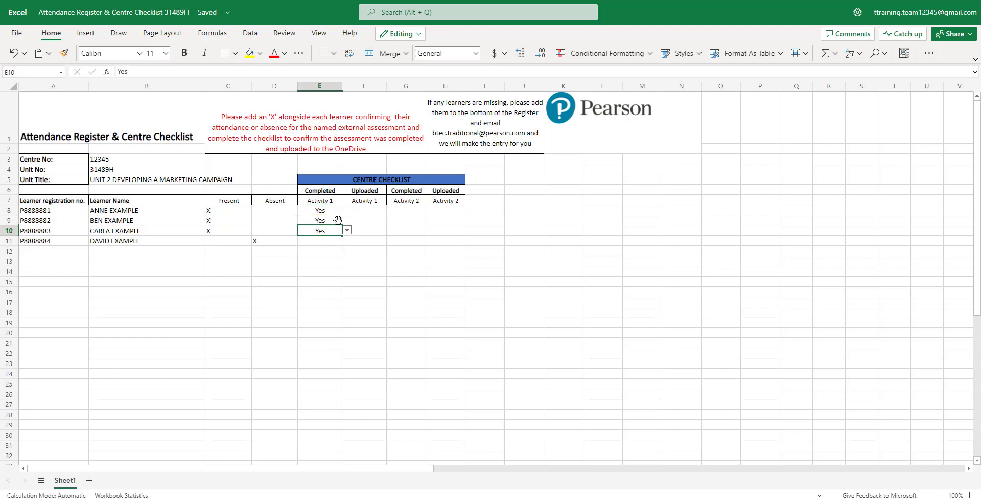
pyautogui.moveTo(333, 211); pyautogui.dragTo(446, 233)
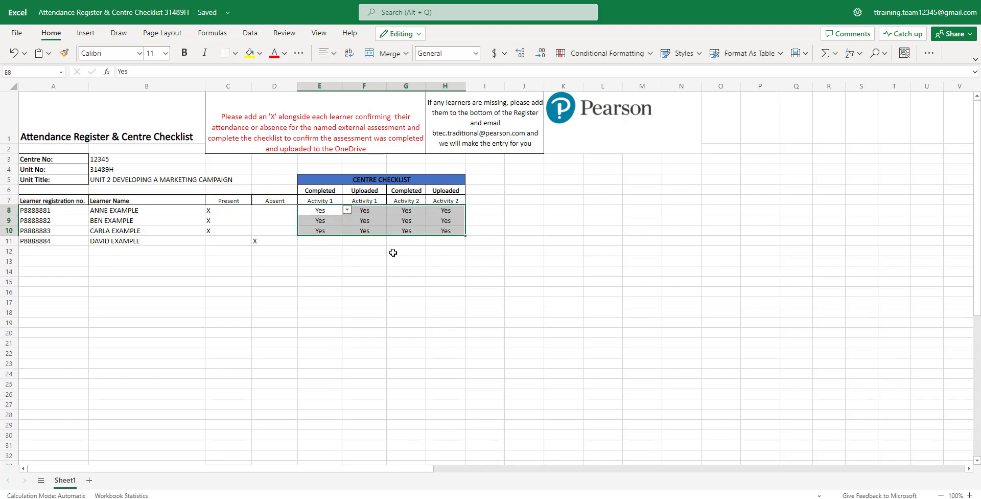
# - Set the Completed and Uploaded columns for both activities to No for the absent fourth learner
pyautogui.click(332, 240)
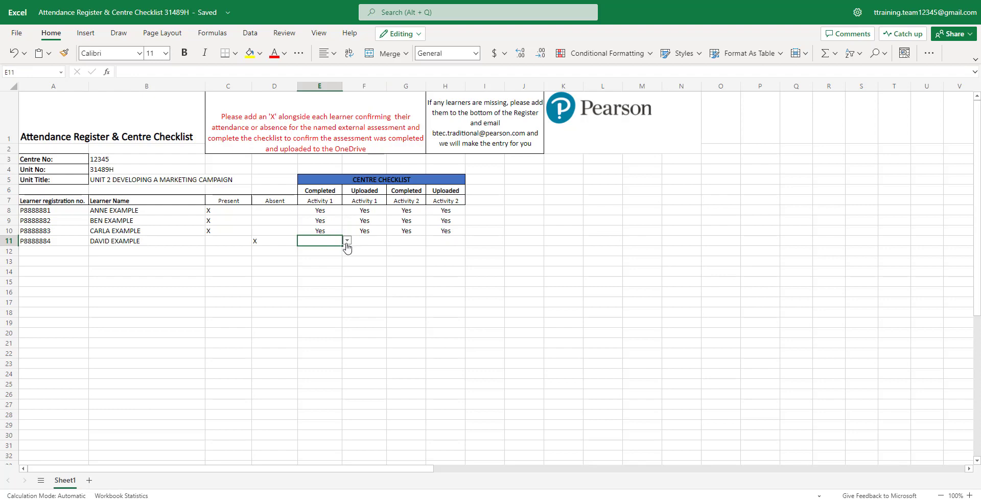
pyautogui.click(347, 241)
pyautogui.click(345, 266)
pyautogui.moveTo(351, 245); pyautogui.dragTo(444, 244)
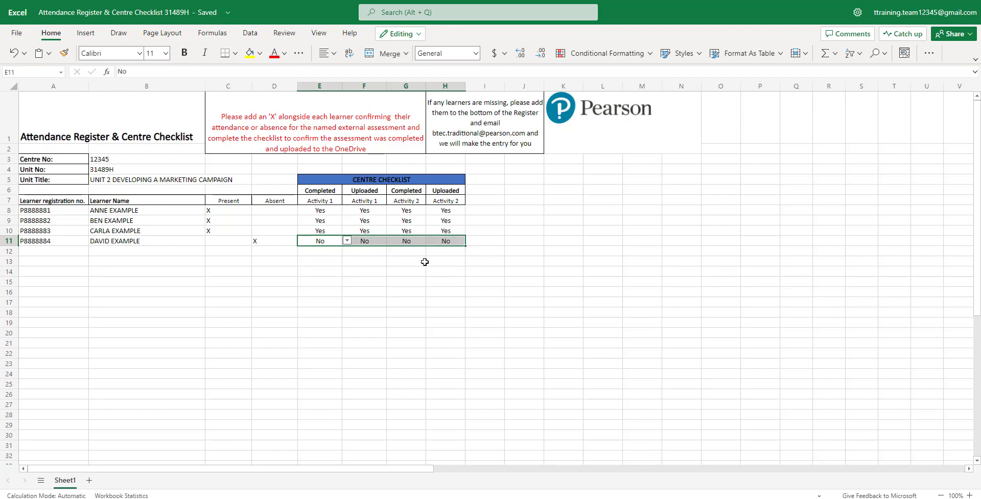
pyautogui.click(472, 239)
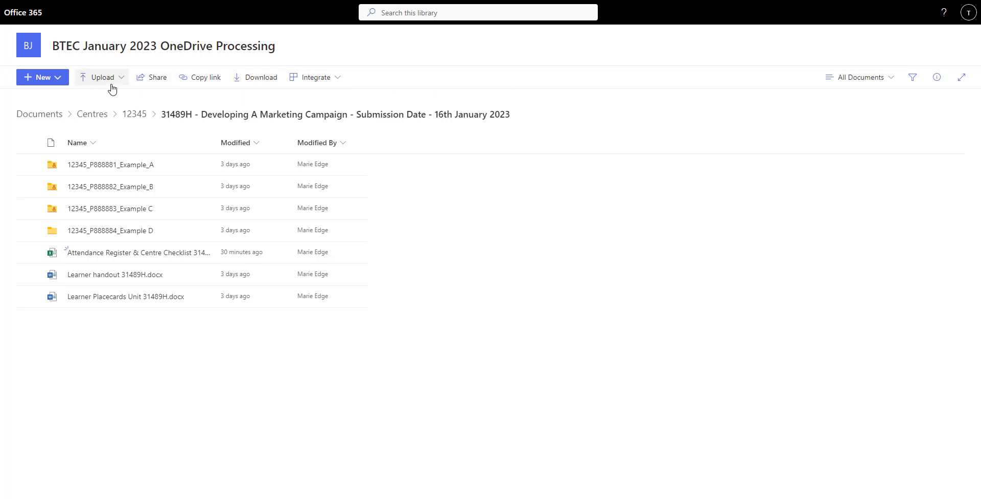
pyautogui.click(62, 80)
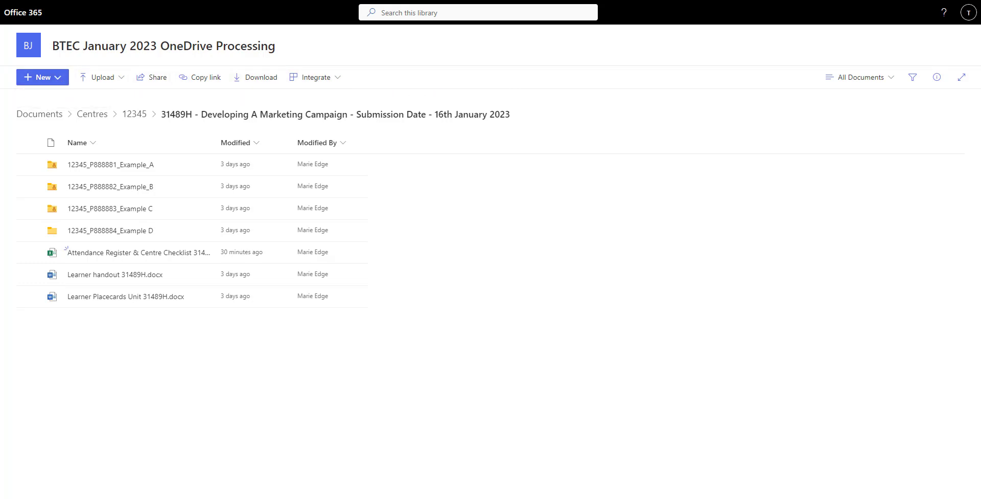